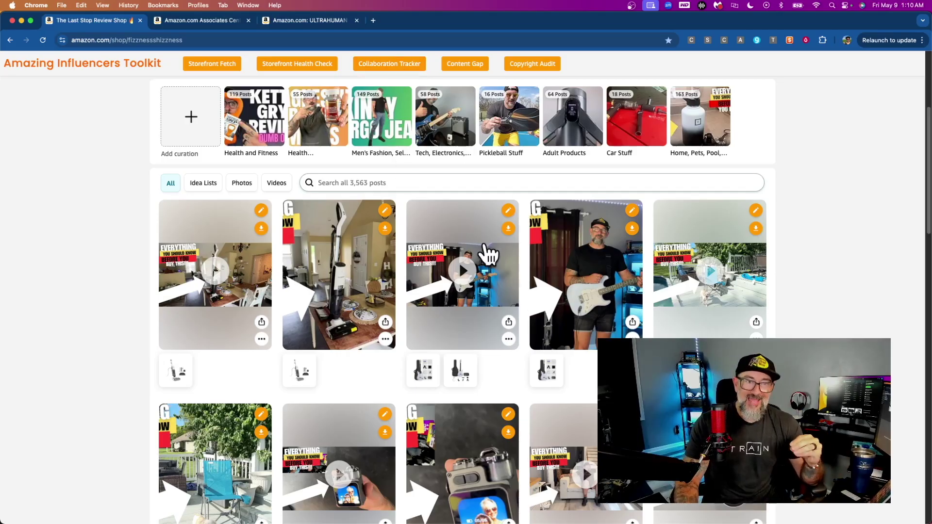
Add the ULTRAHUMAN Ring AIR from its product page to the Collaboration Tracker with the note "sending with love form".
click(409, 67)
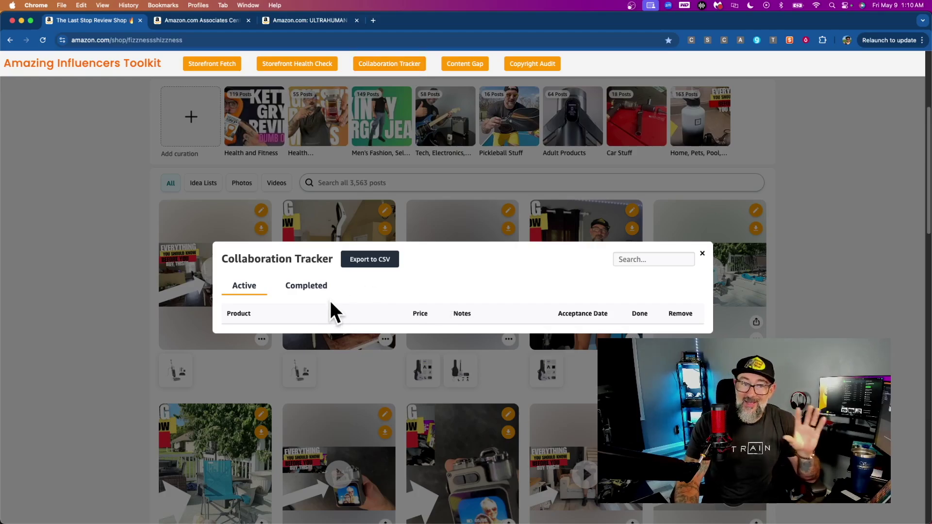
click(324, 19)
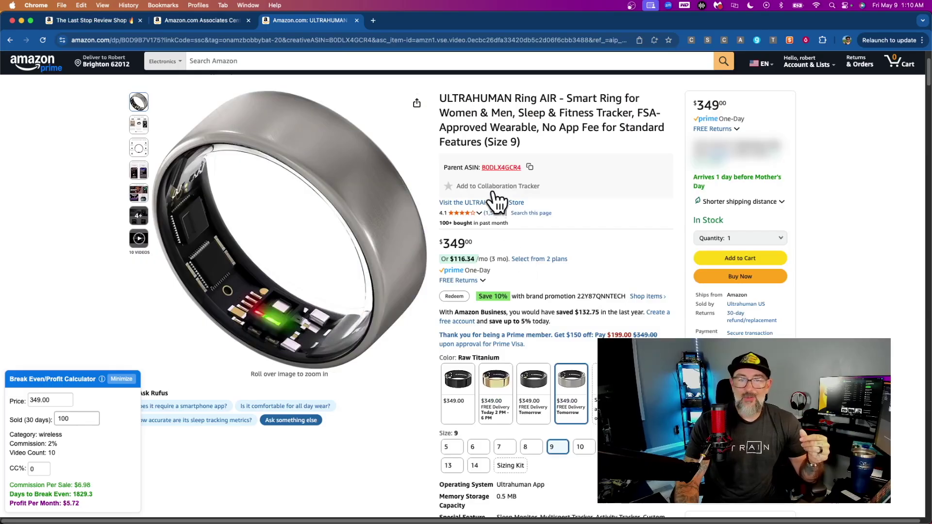
click(448, 186)
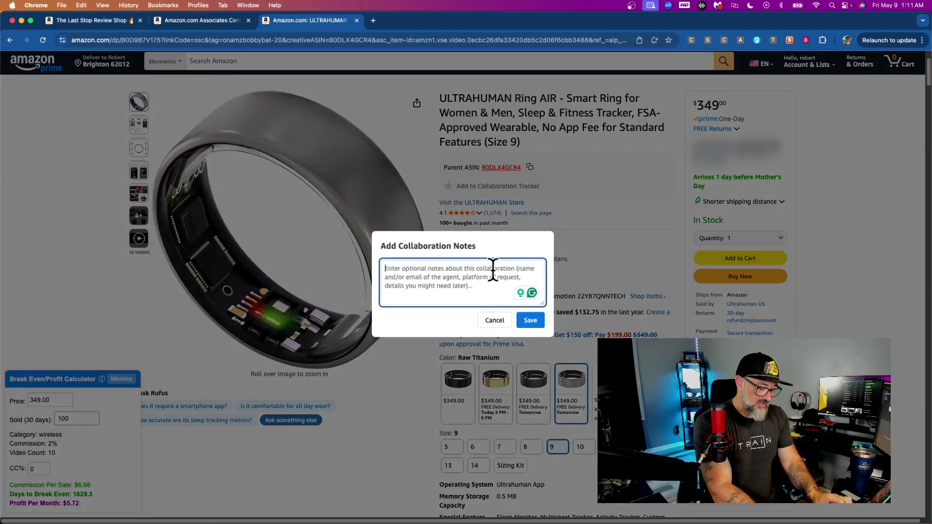
text(sendi)
key(BackSpace)
key(BackSpace)
key(BackSpace)
key(BackSpace)
key(BackSpace)
text(sending with love form)
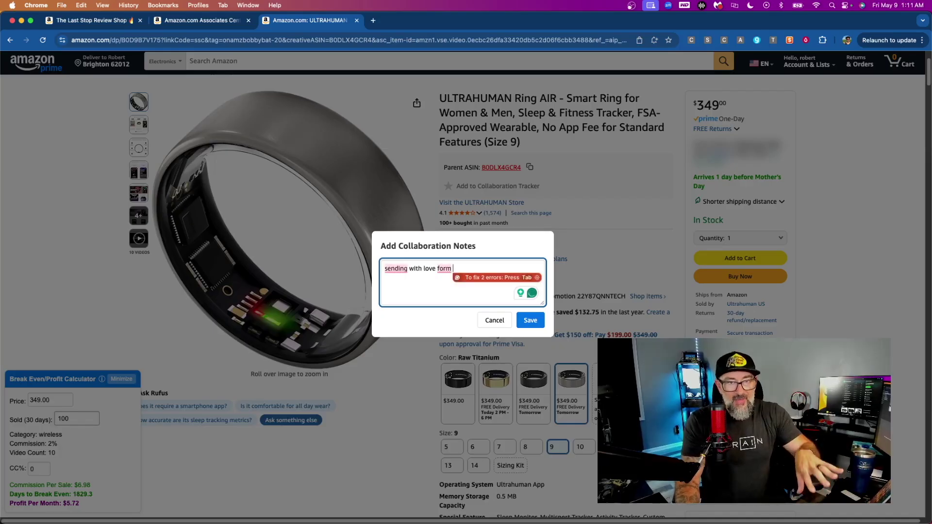
click(530, 321)
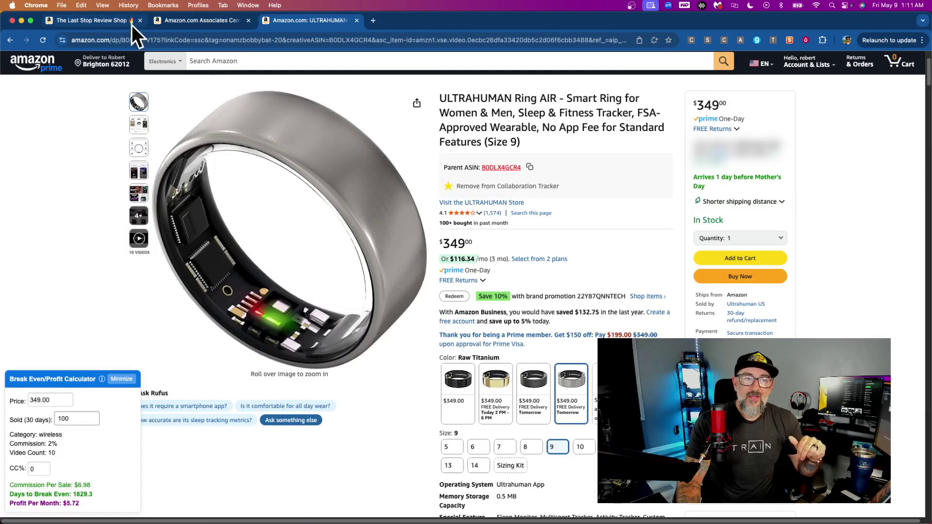
Reopen the Collaboration Tracker on the storefront page, then open the ring's note for editing and save it.
click(97, 22)
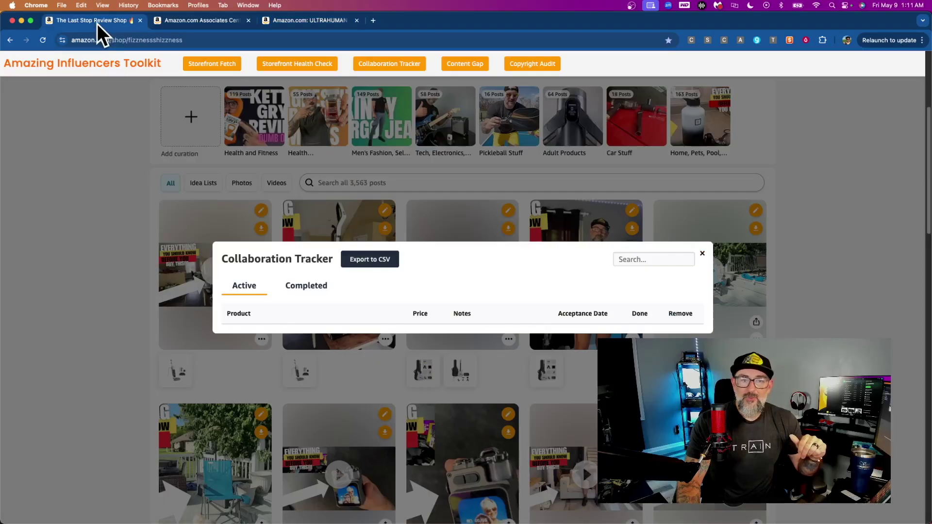
click(704, 255)
click(385, 67)
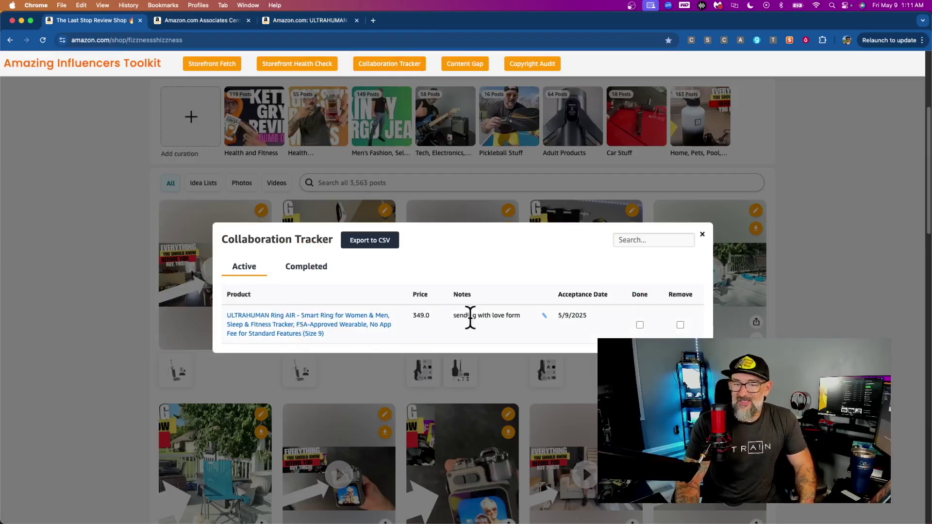
click(544, 316)
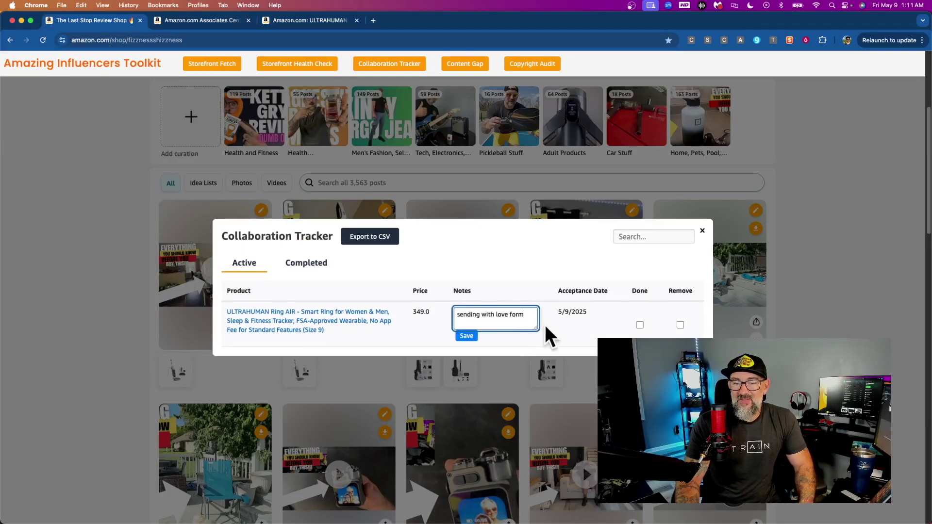
click(468, 336)
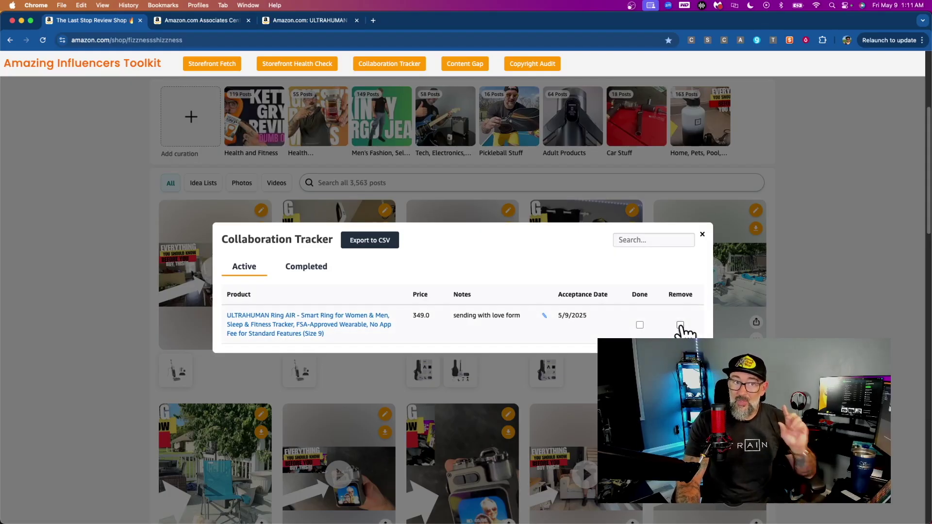
Mark the ring collaboration as done and display the completed collaborations.
click(640, 326)
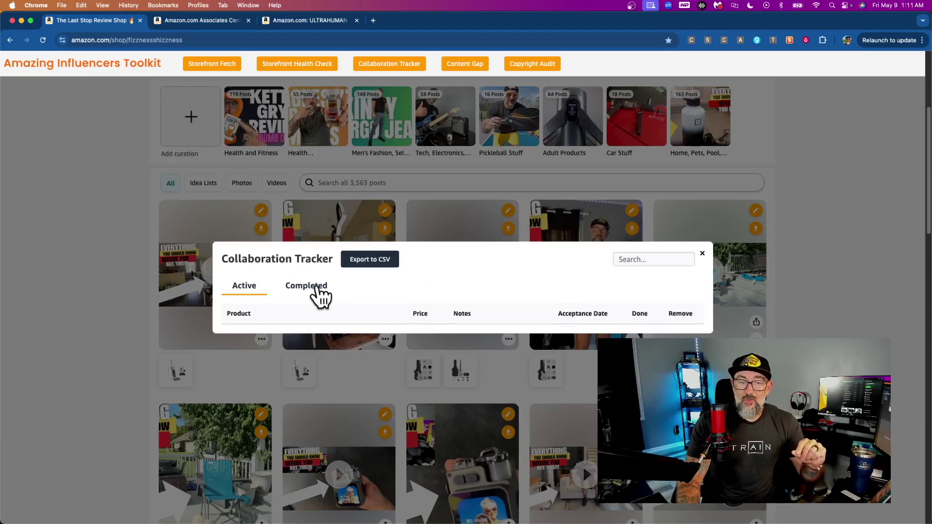
click(315, 286)
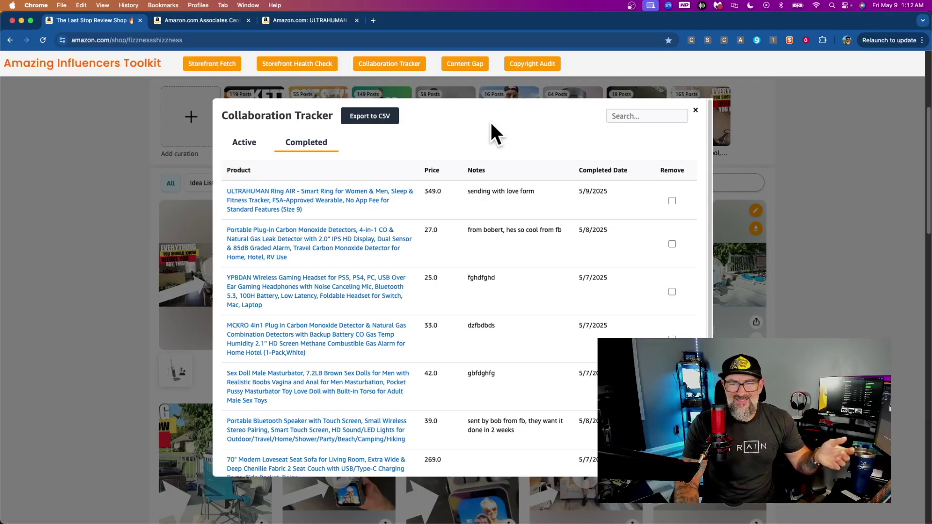
Search the completed collaborations for "bluetooth" and close the tracker.
click(644, 112)
text(bluetooth)
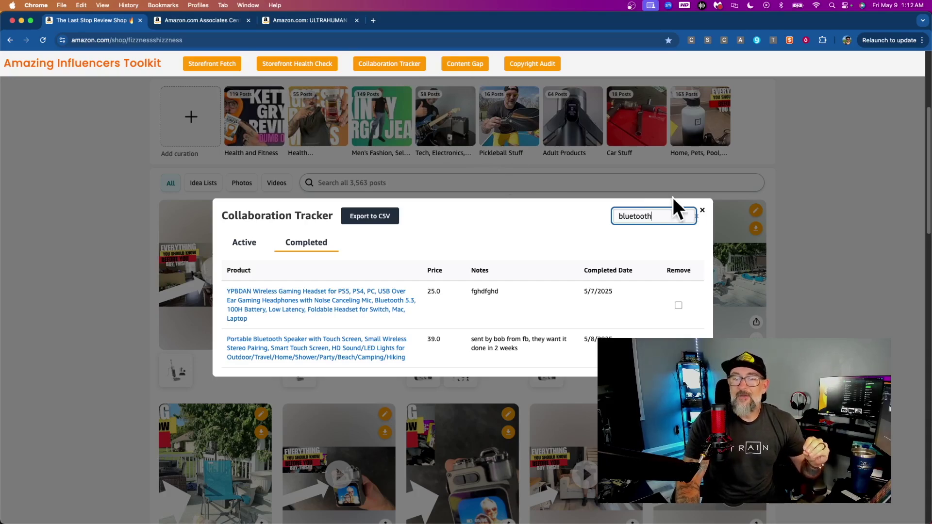
click(702, 211)
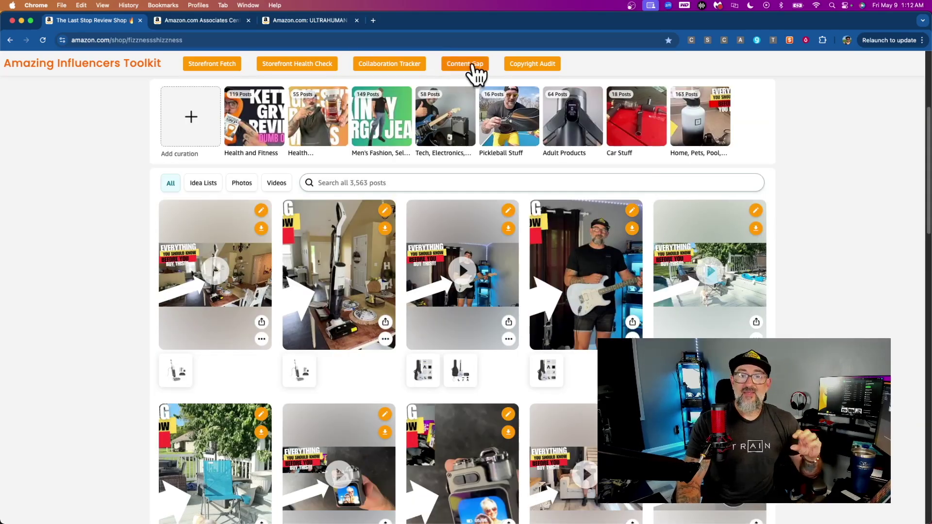
View the Content Gap tool's description and sales report upload option, and close it.
click(471, 67)
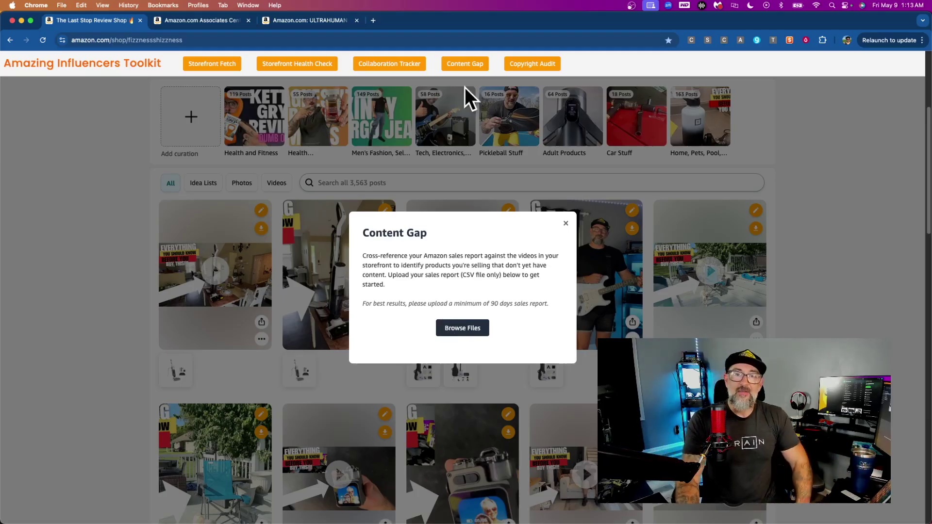
click(566, 225)
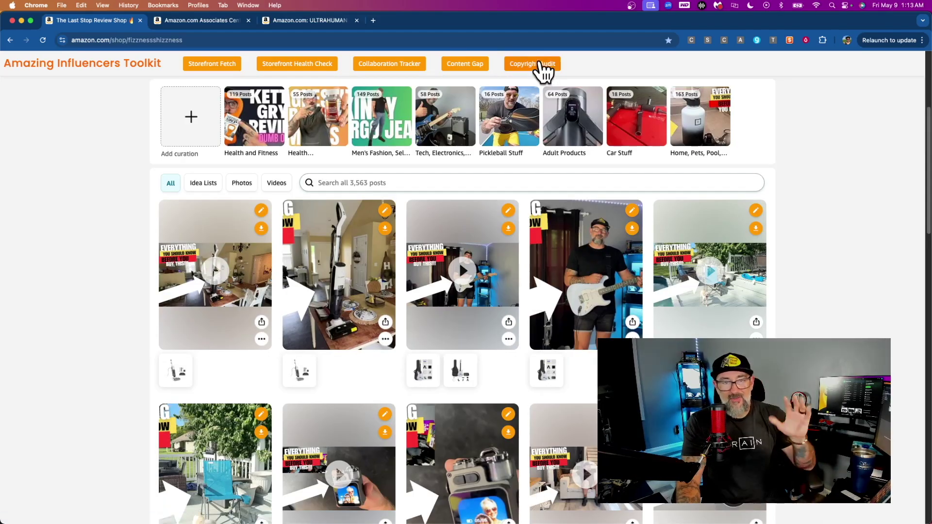
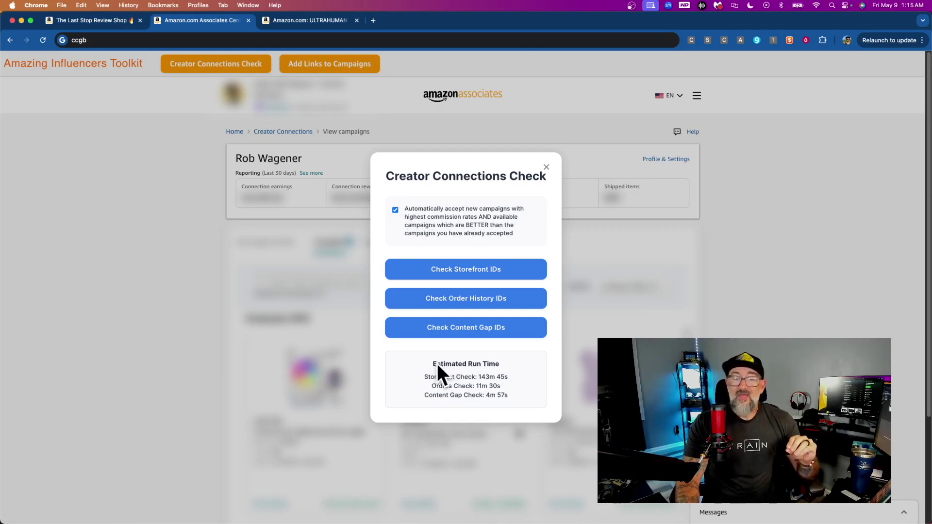
Turn off automatic acceptance of new and better campaigns in the Creator Connections Check and close the dialog.
click(395, 210)
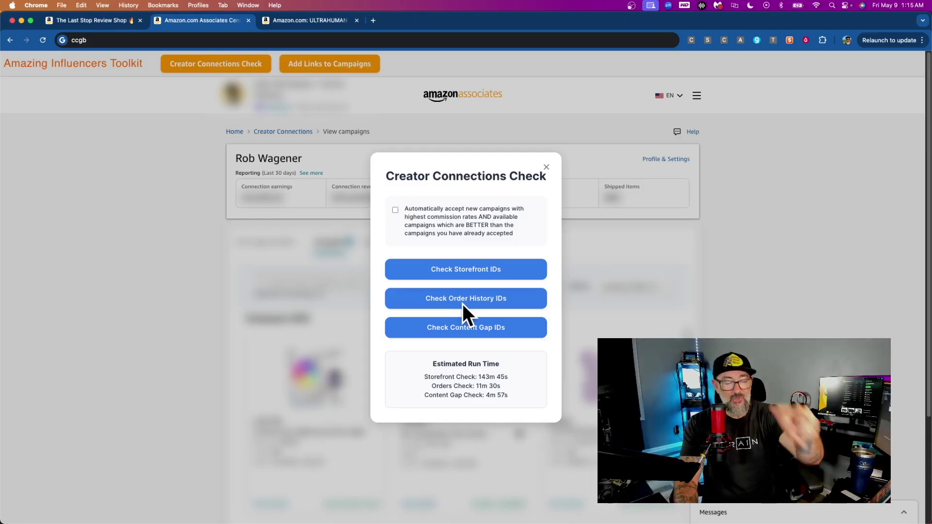
click(253, 66)
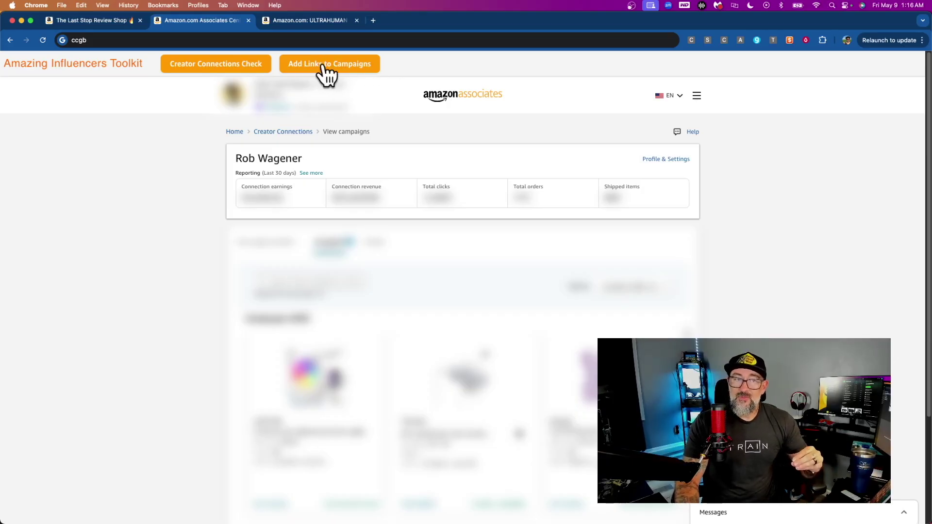
Examine the days to break even and profit per month in the smart ring page's Break Even/Profit Calculator.
click(315, 18)
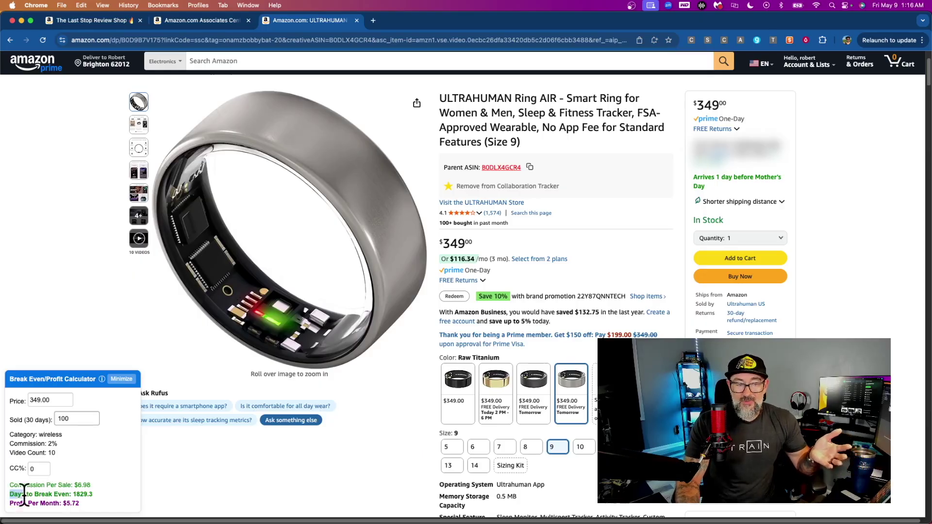
drag(8, 494, 107, 491)
click(110, 494)
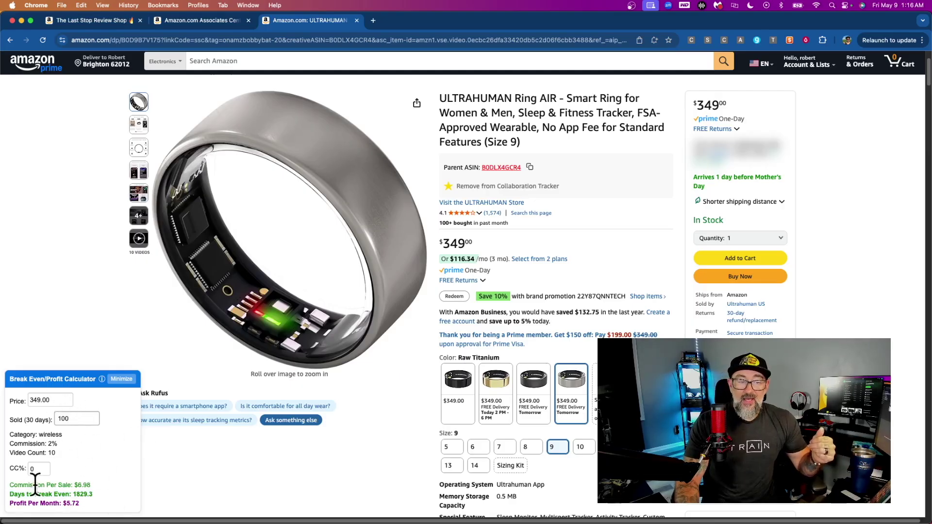
drag(8, 504, 85, 505)
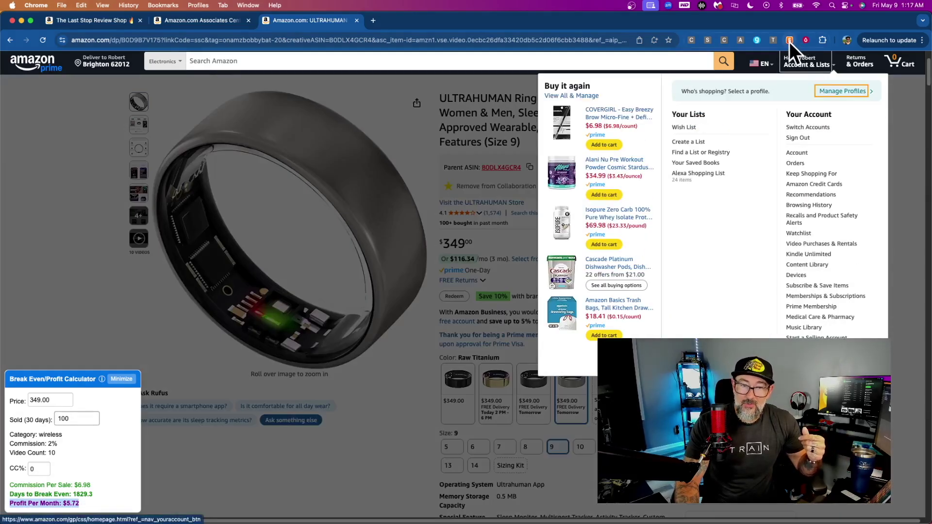
Review the extension's editable commission rates for each product category and close the rate list.
click(790, 40)
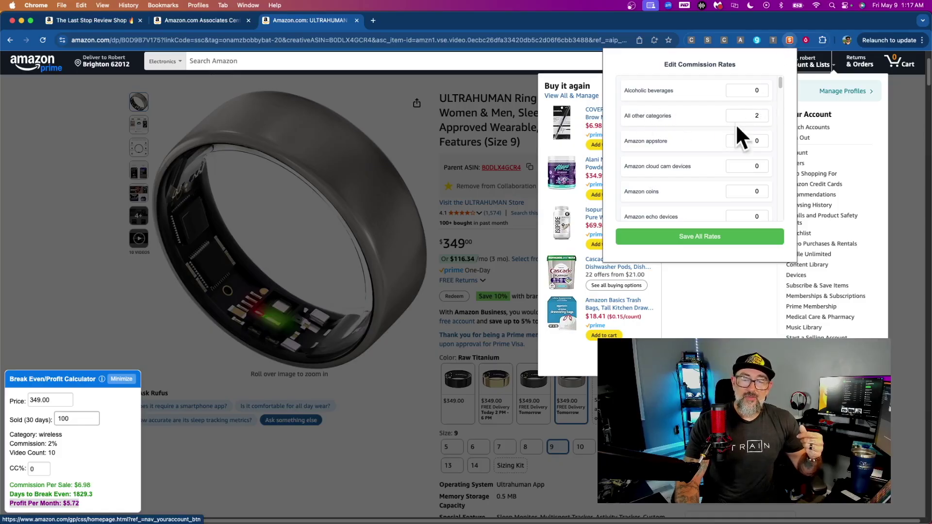
scroll(745, 140, down, 10)
scroll(747, 141, up, 10)
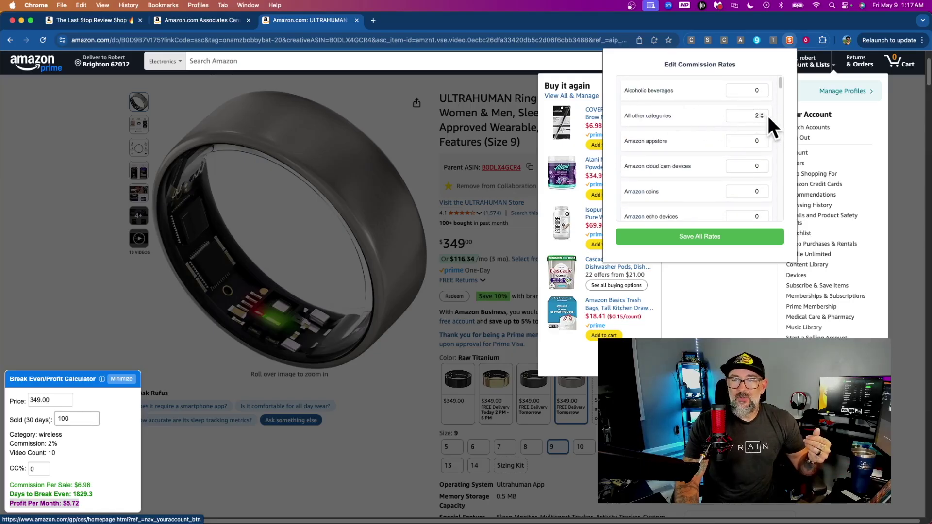
click(786, 40)
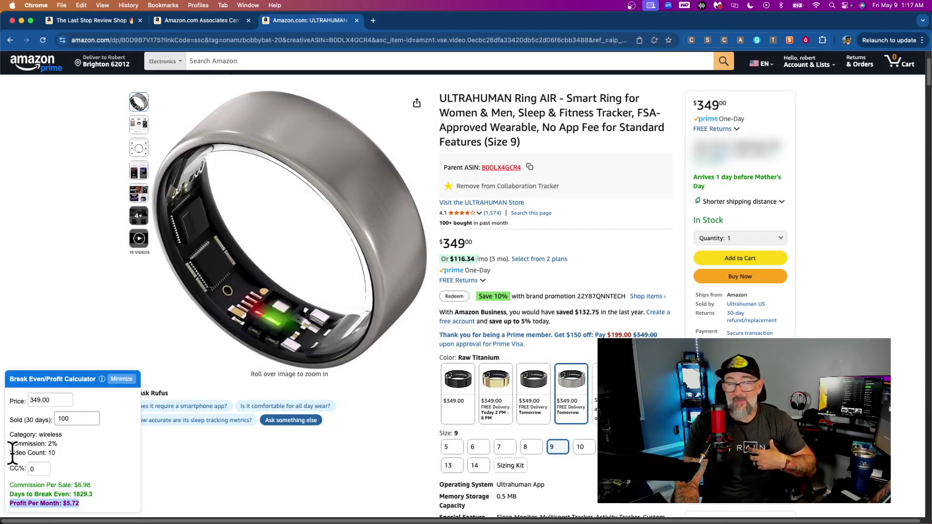
mouse_move(368, 266)
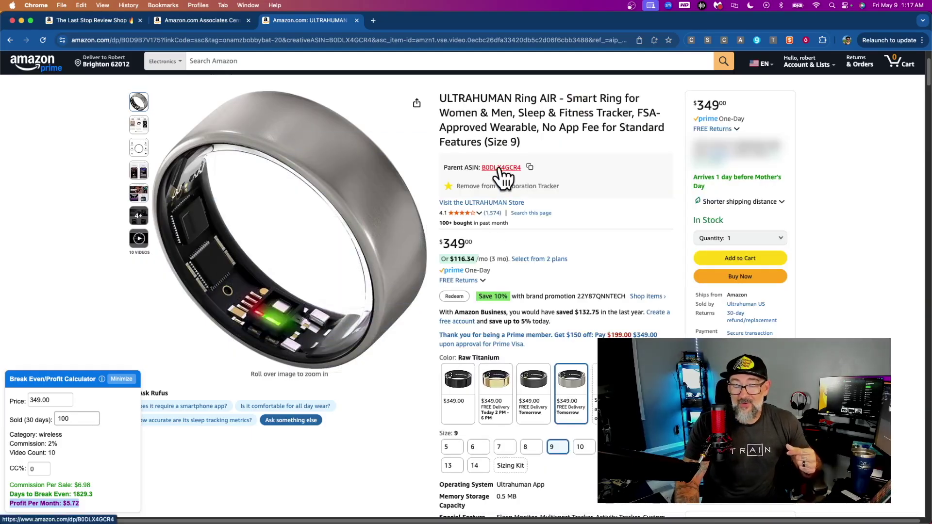